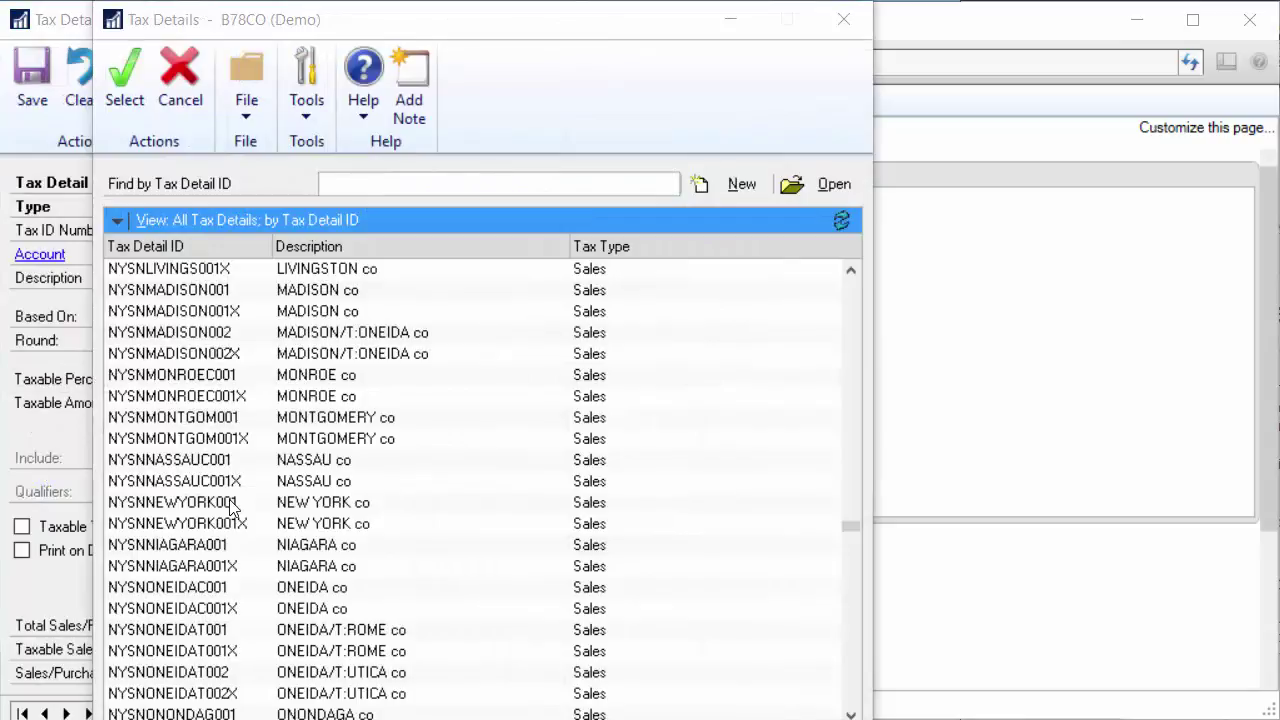
Step: Load the New York county sales tax detail NYSNNEWYORK001 and view its DZ Tax Detail Supplement
double_click(230, 505)
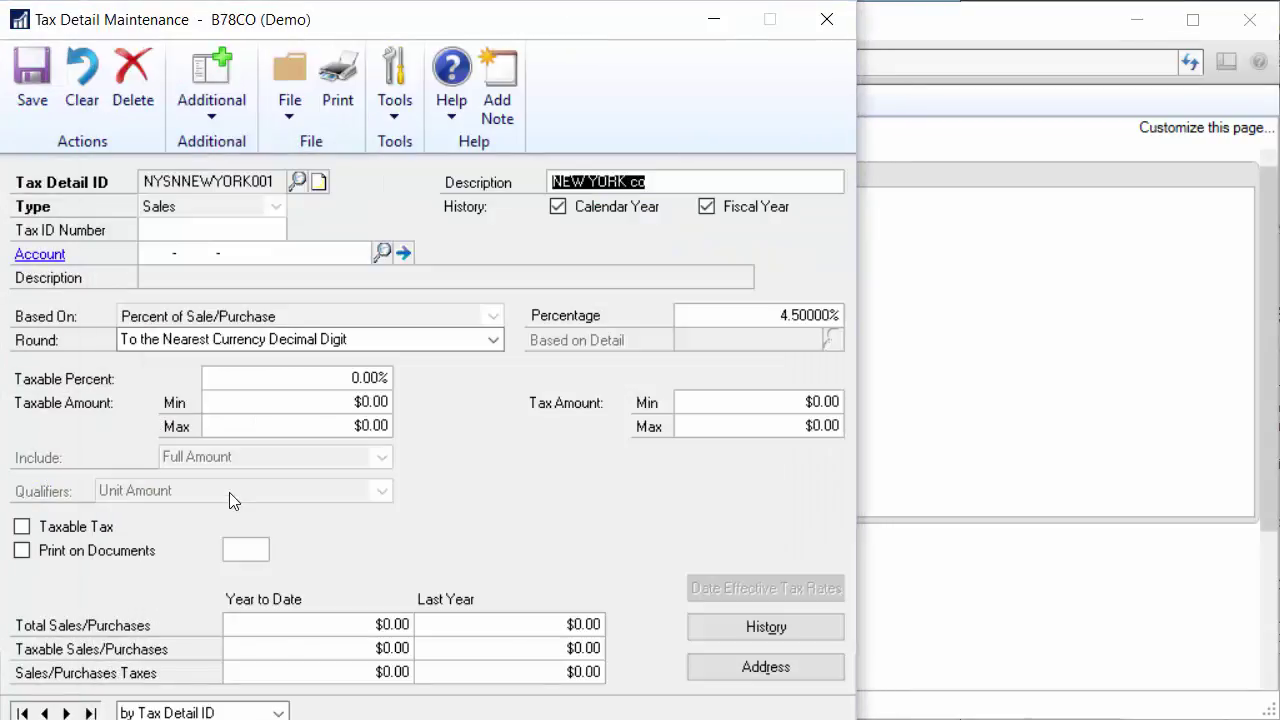
left_click(233, 106)
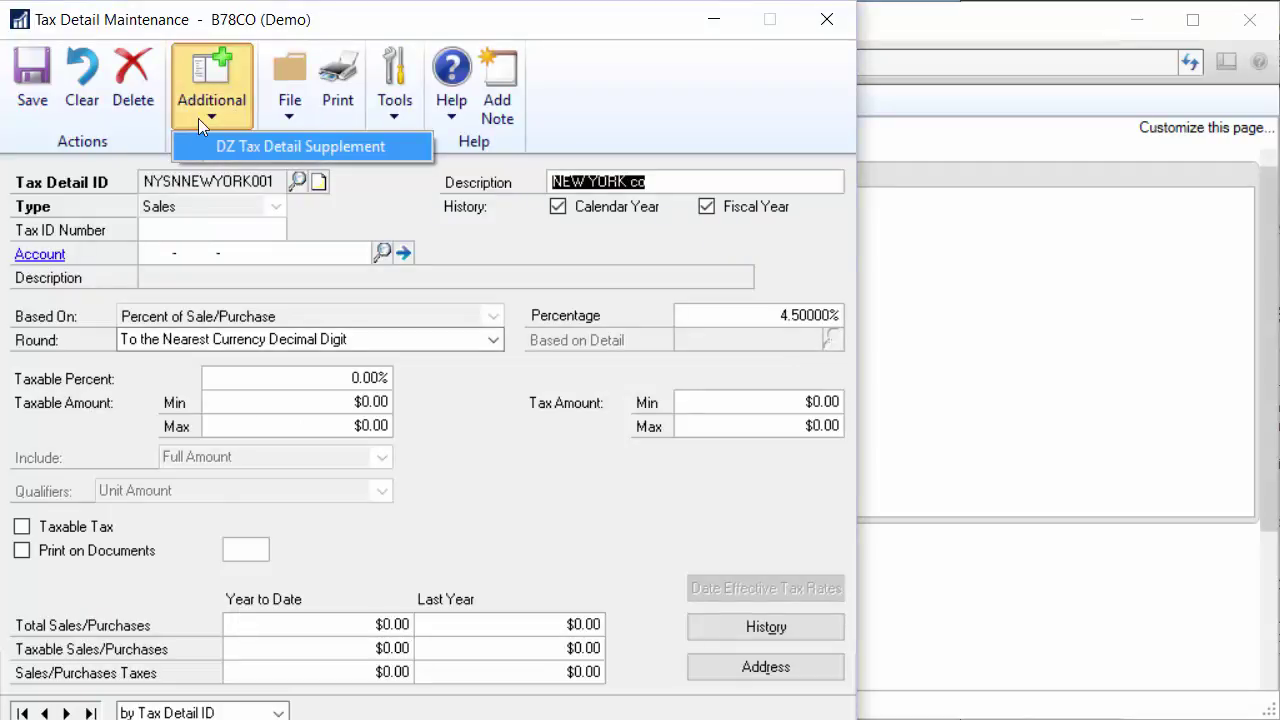
left_click(210, 144)
left_click_drag(290, 152, 287, 65)
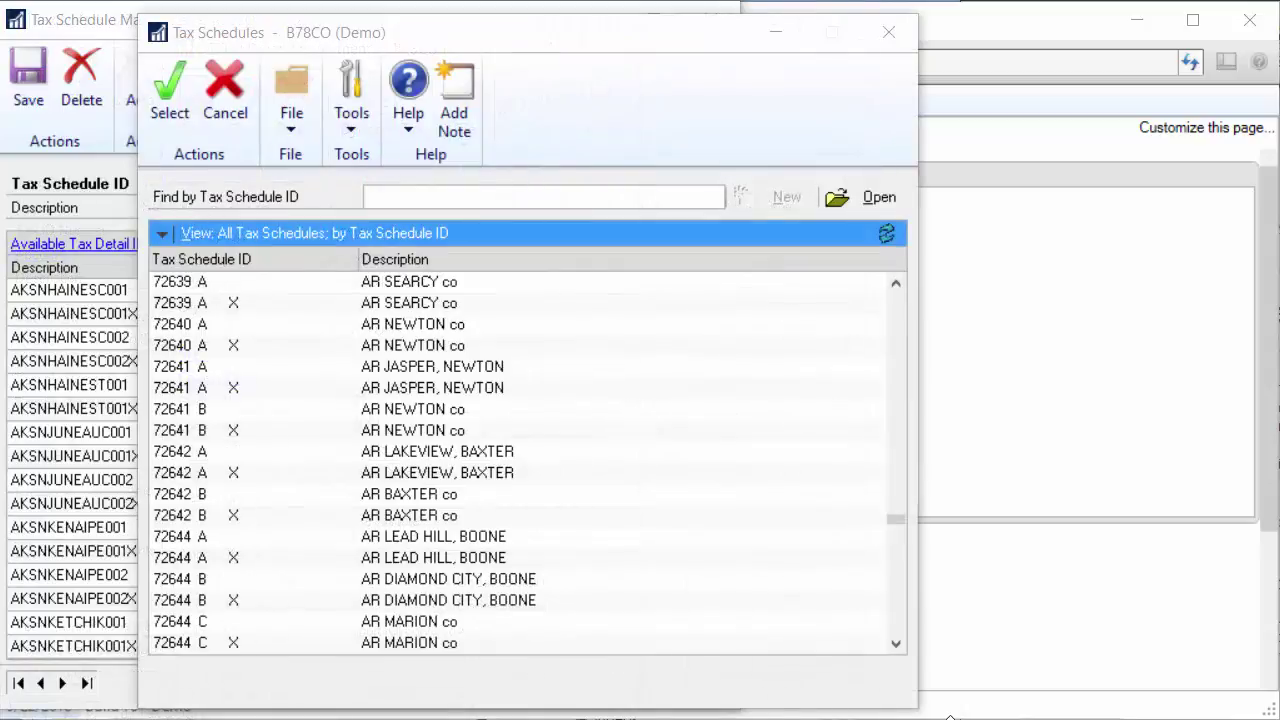
Step: Load tax schedule 72644 A for AR LEAD HILL, BOONE and look at its additional DZ information
double_click(309, 537)
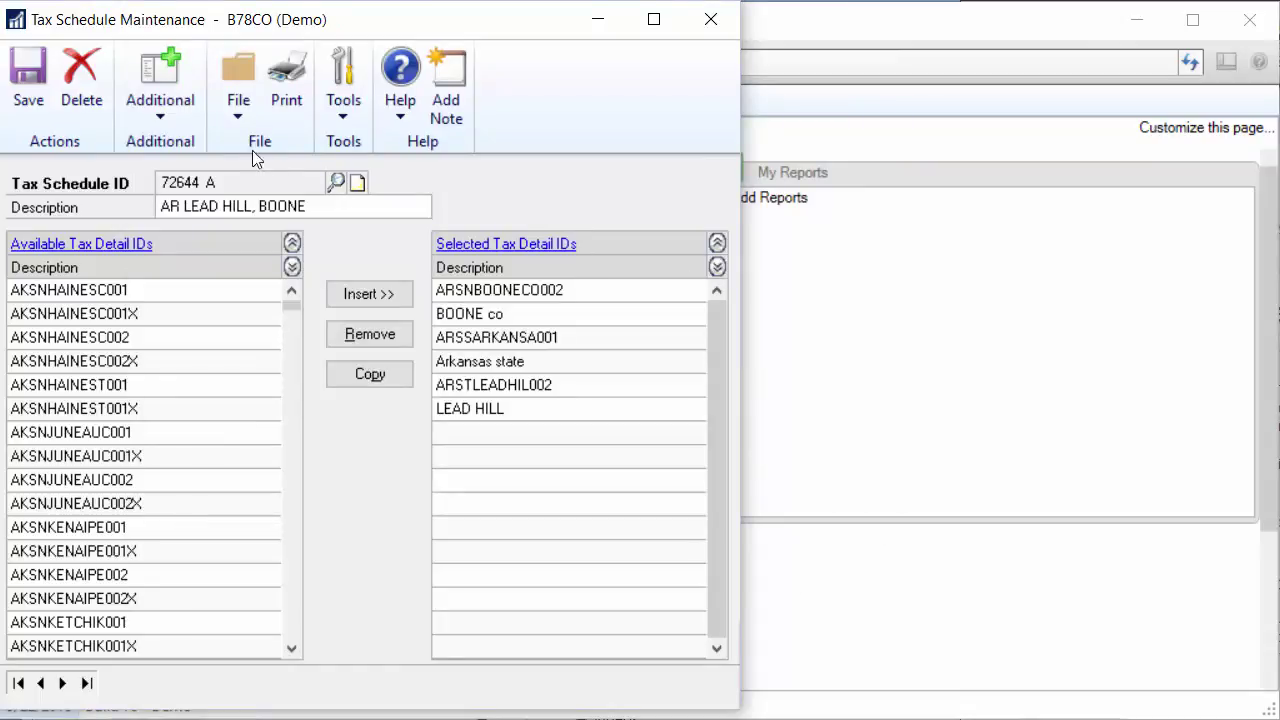
left_click(160, 100)
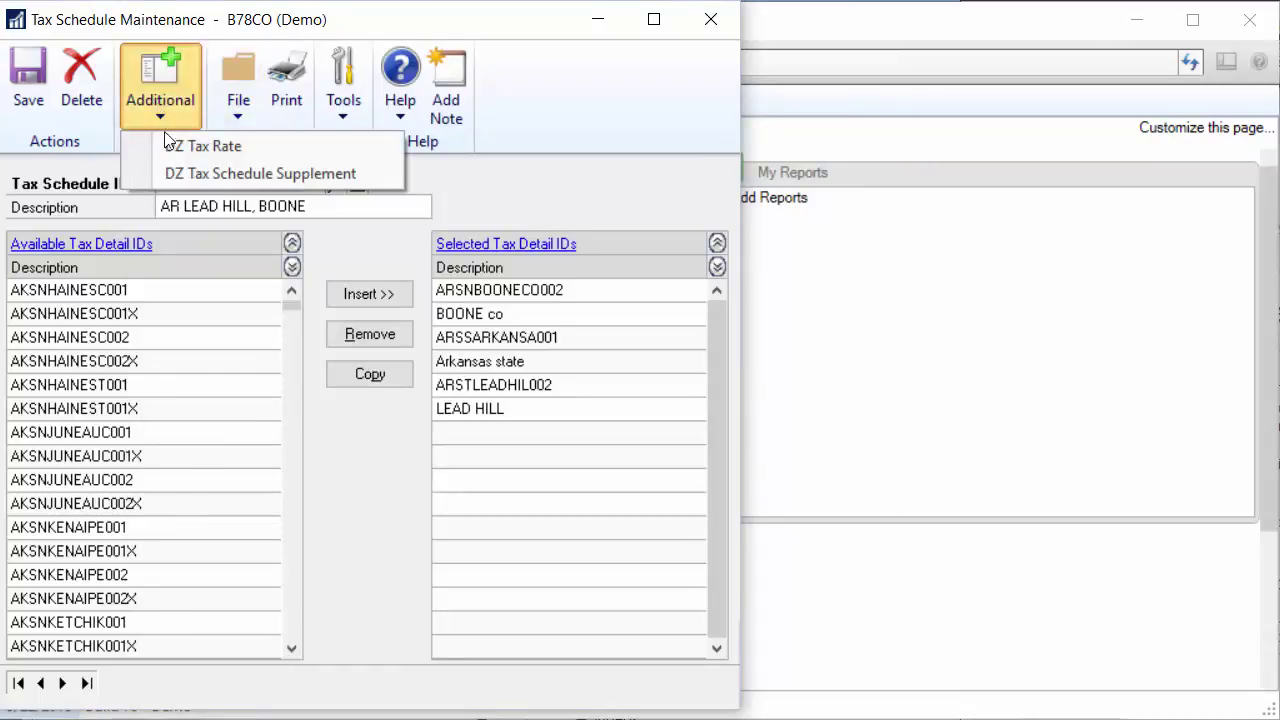
key("Return")
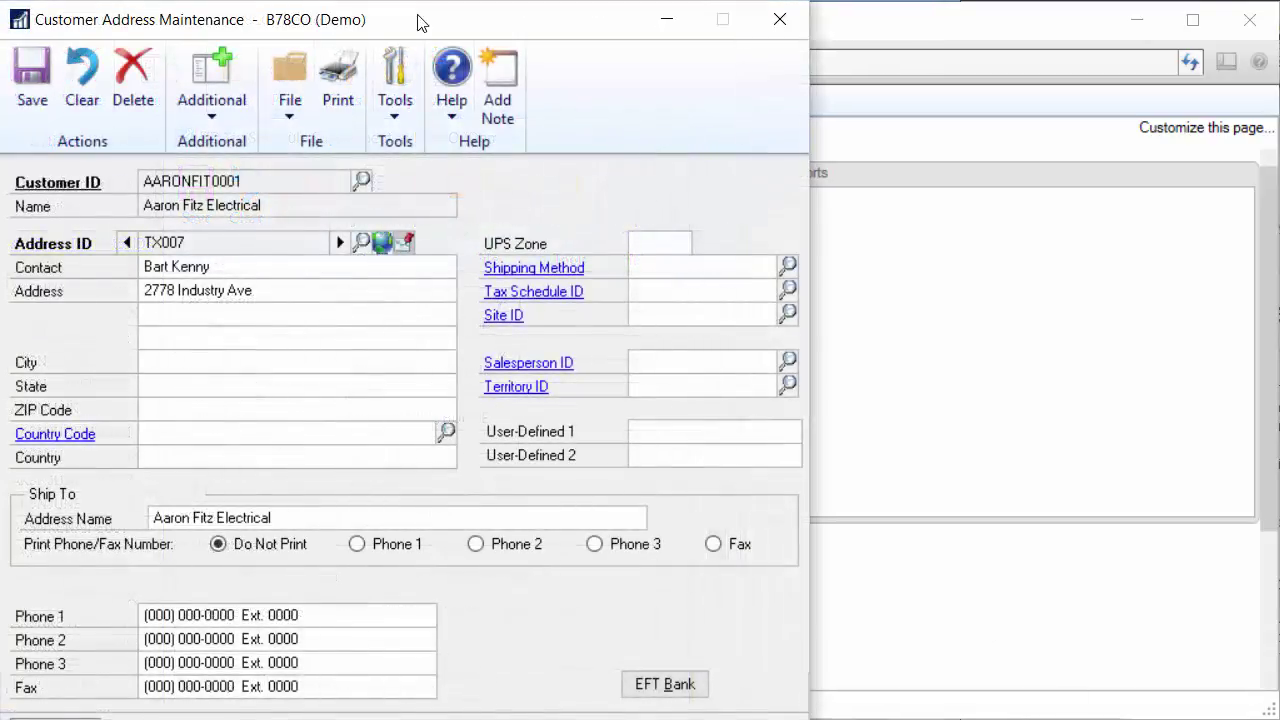
Step: Enter ZIP code 71457 for customer address TX007 so the matching city and state are filled in
key("Tab")
key("Tab")
key("Tab")
key("Tab")
type("71457")
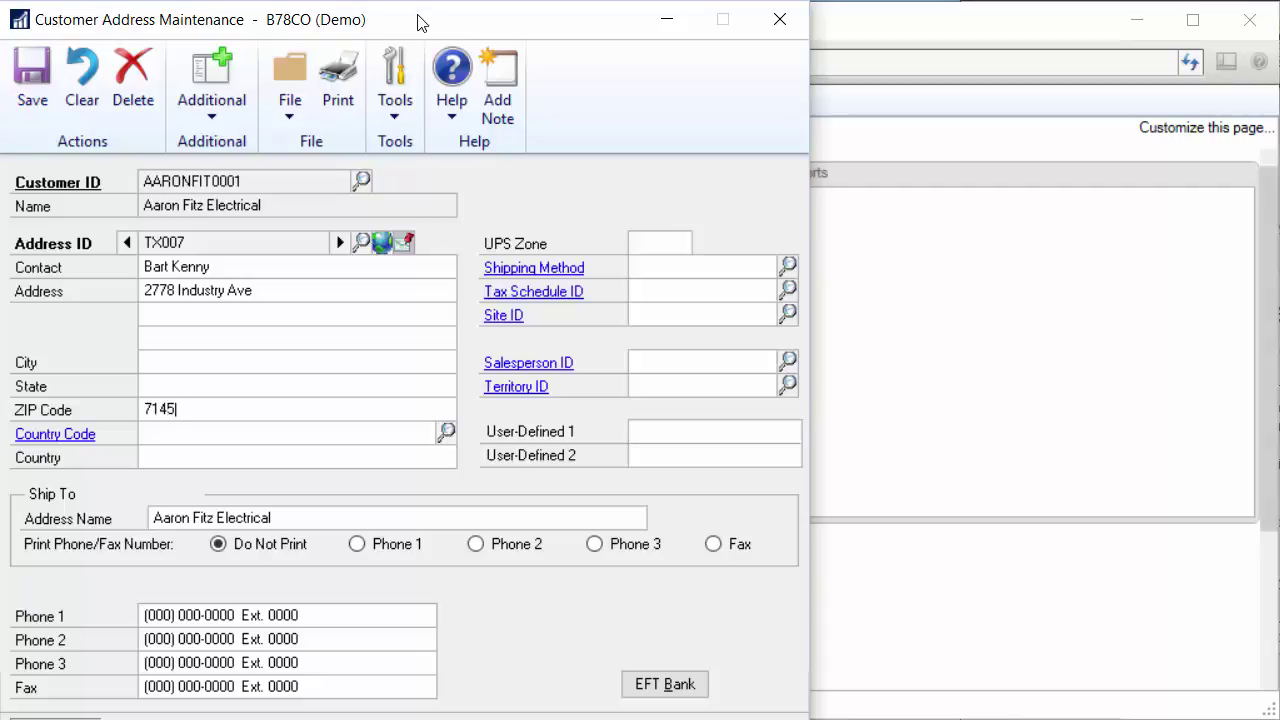
key("Tab")
key("Tab")
key("Tab")
key("Tab")
key("Tab")
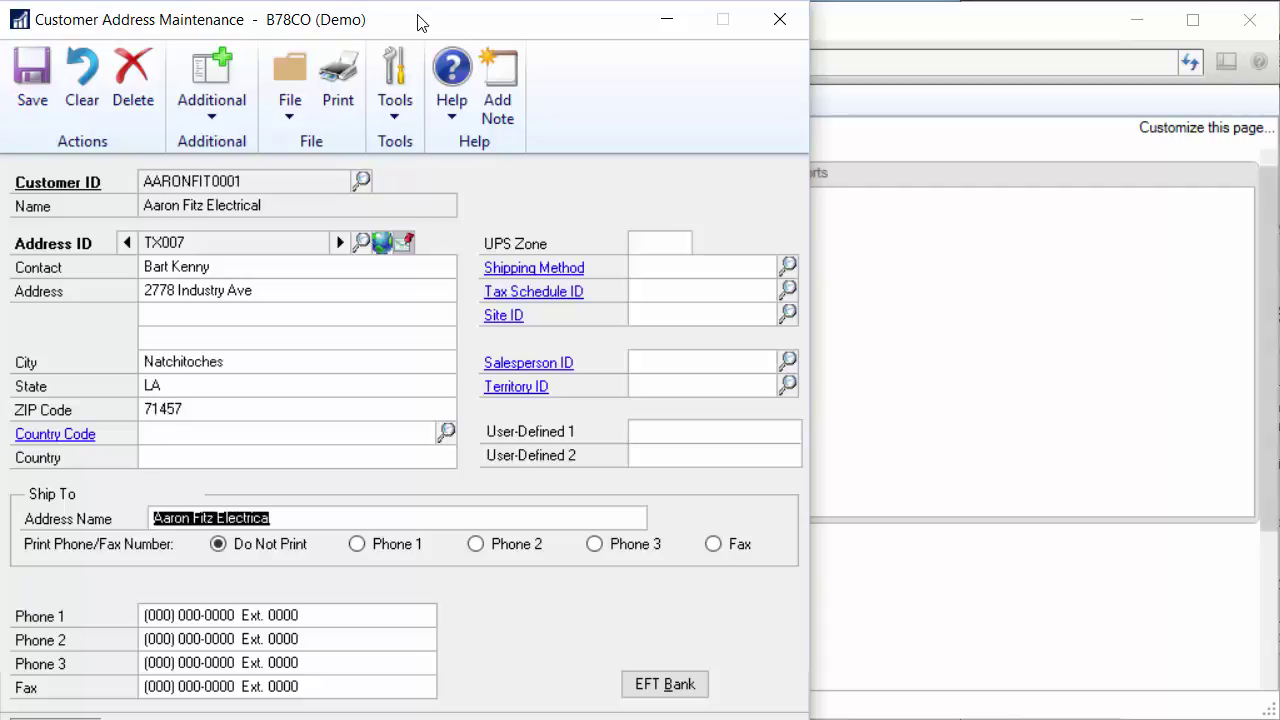
Step: Continue through the remaining fields of the customer address up to Site ID to assign the tax schedule for the ZIP code
key("Tab")
key("Tab")
key("Tab")
key("Tab")
key("Tab")
key("Tab")
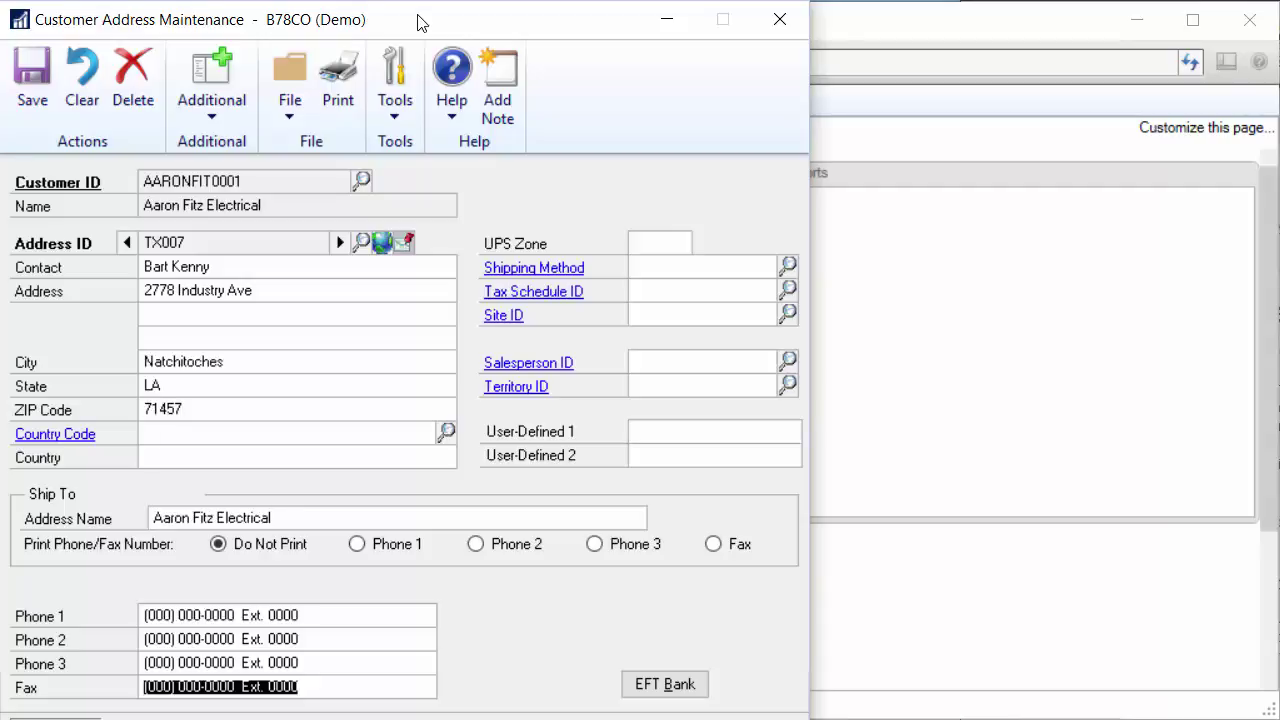
key("Tab")
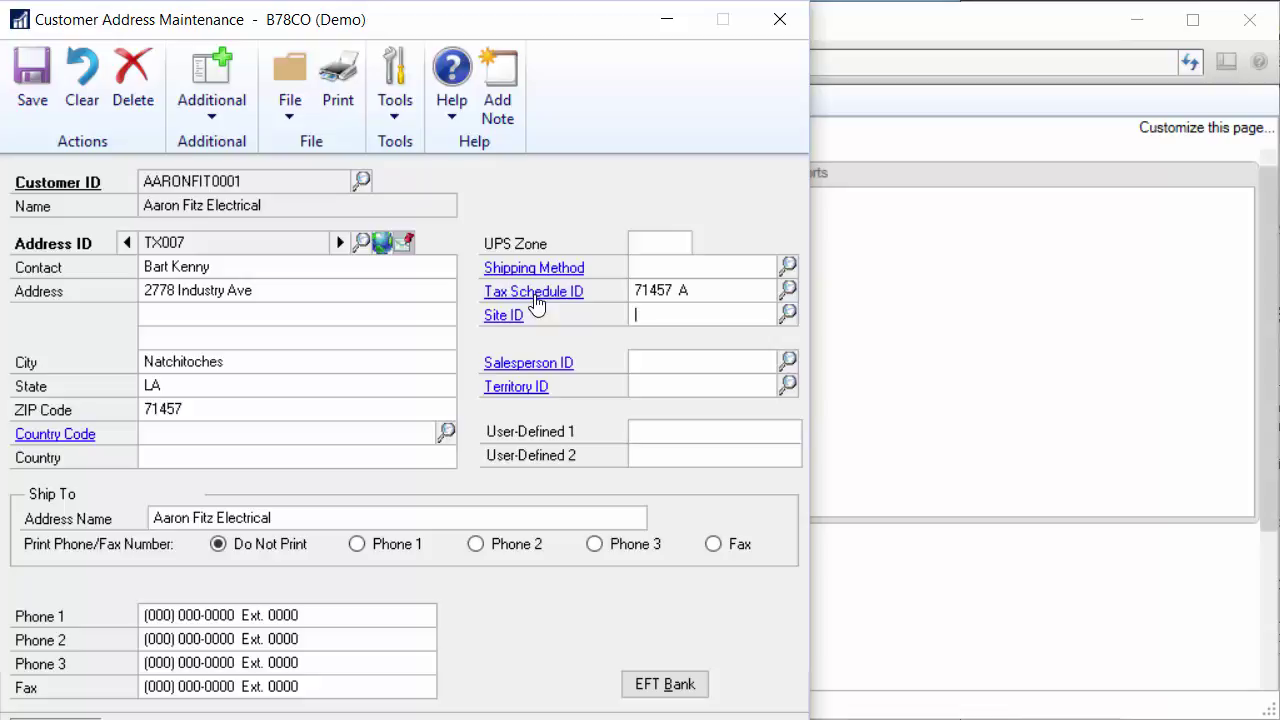
Step: Open the tax schedule assigned to the customer address and expand the descriptions of its selected tax details
left_click(535, 296)
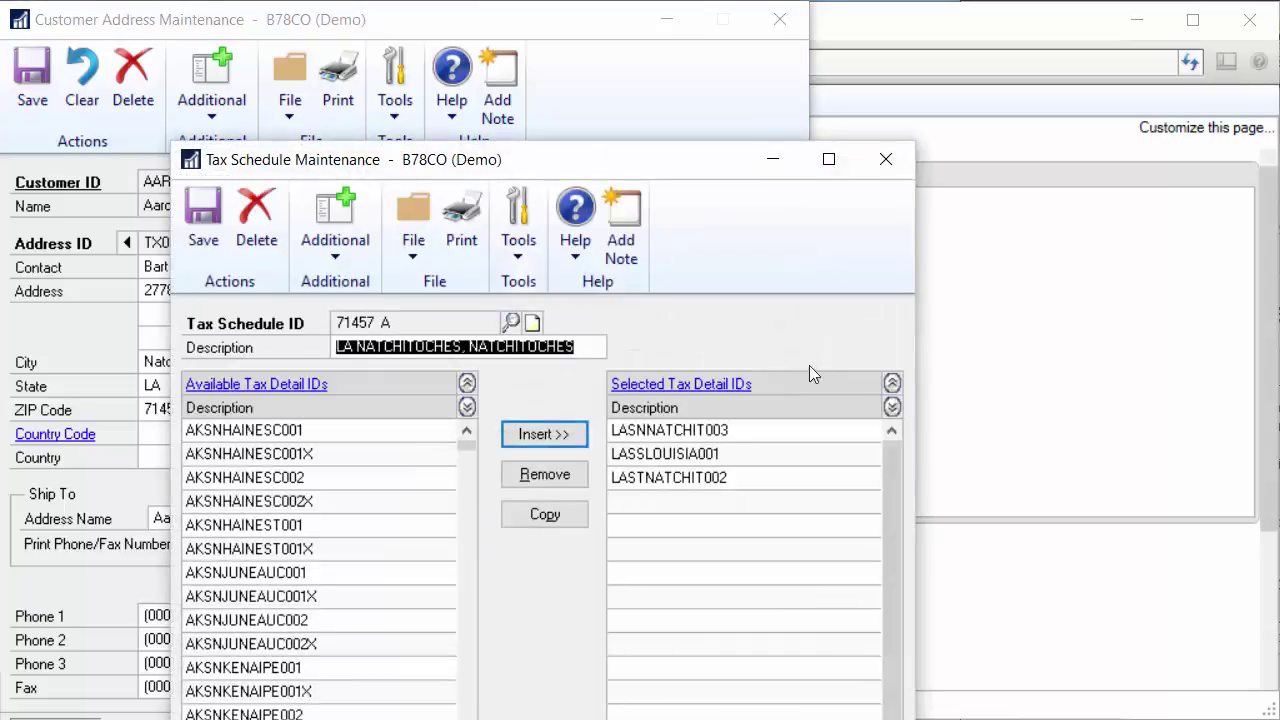
left_click(892, 408)
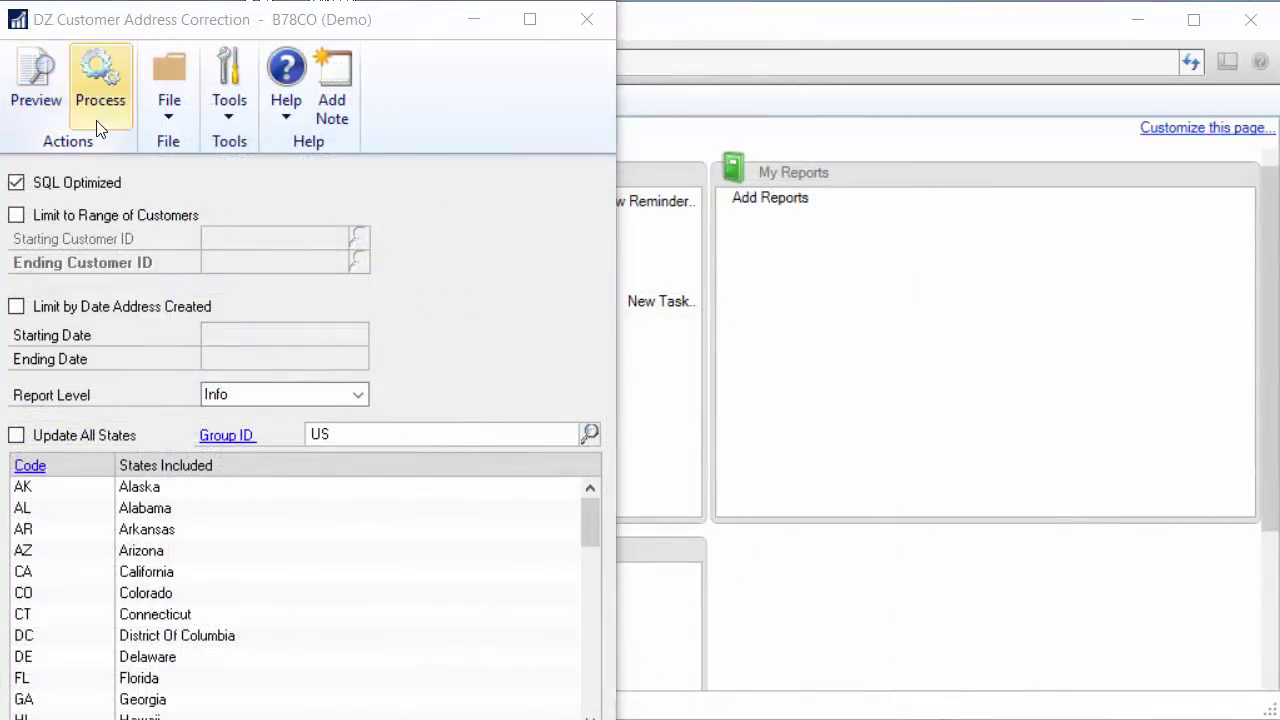
Step: Preview the customer address corrections for the US state group, sending the standard report to the screen
left_click(25, 107)
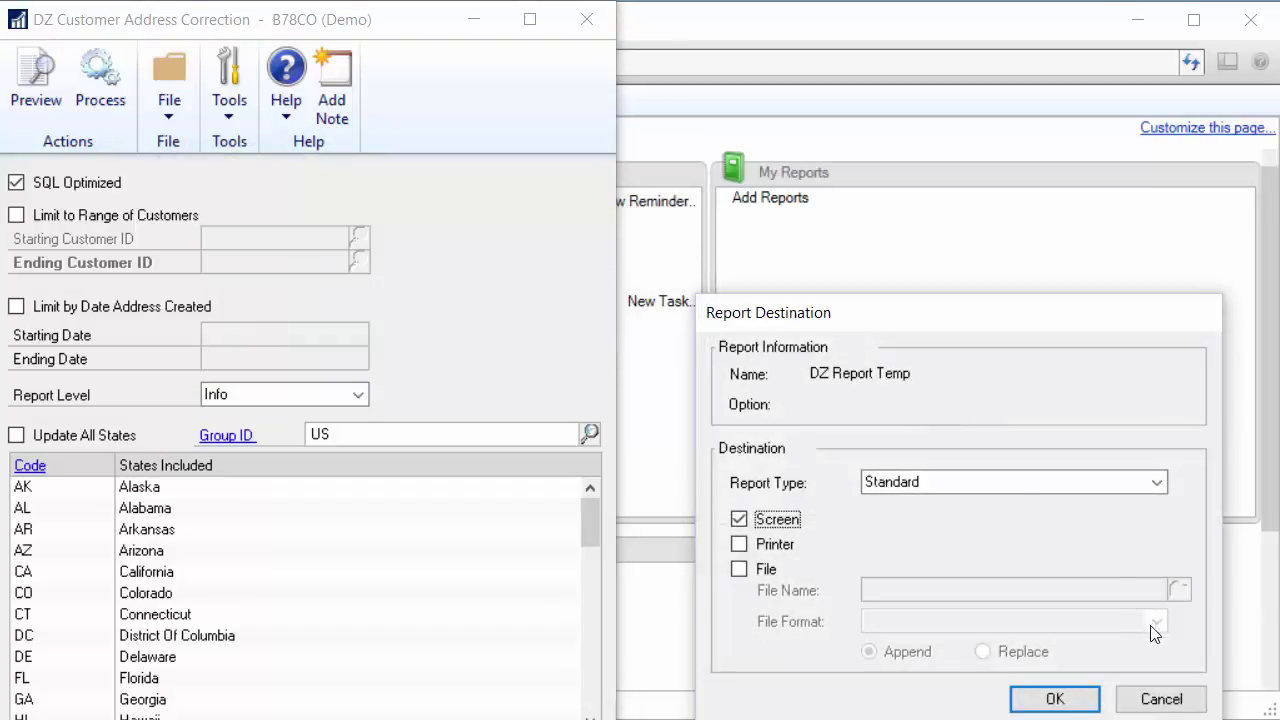
left_click(1055, 699)
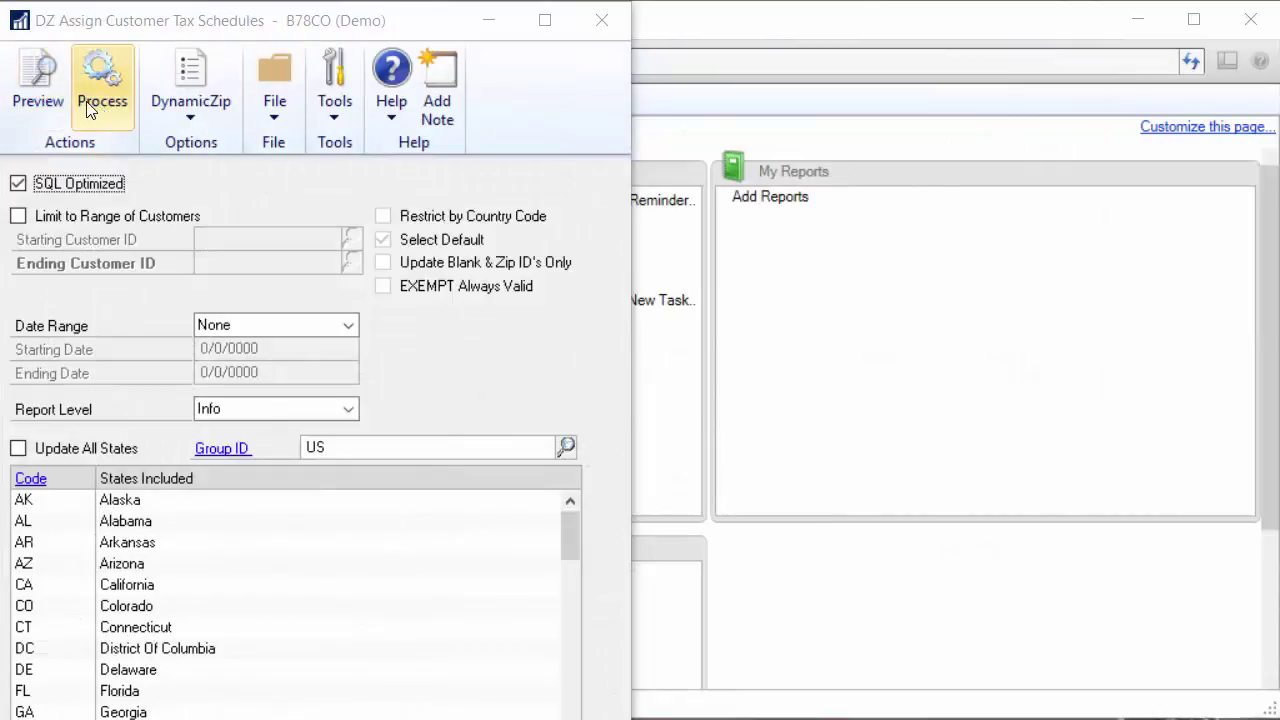
Step: Preview the customer tax schedule assignments for the US state group and examine the report through its Statewide ID section
left_click(29, 81)
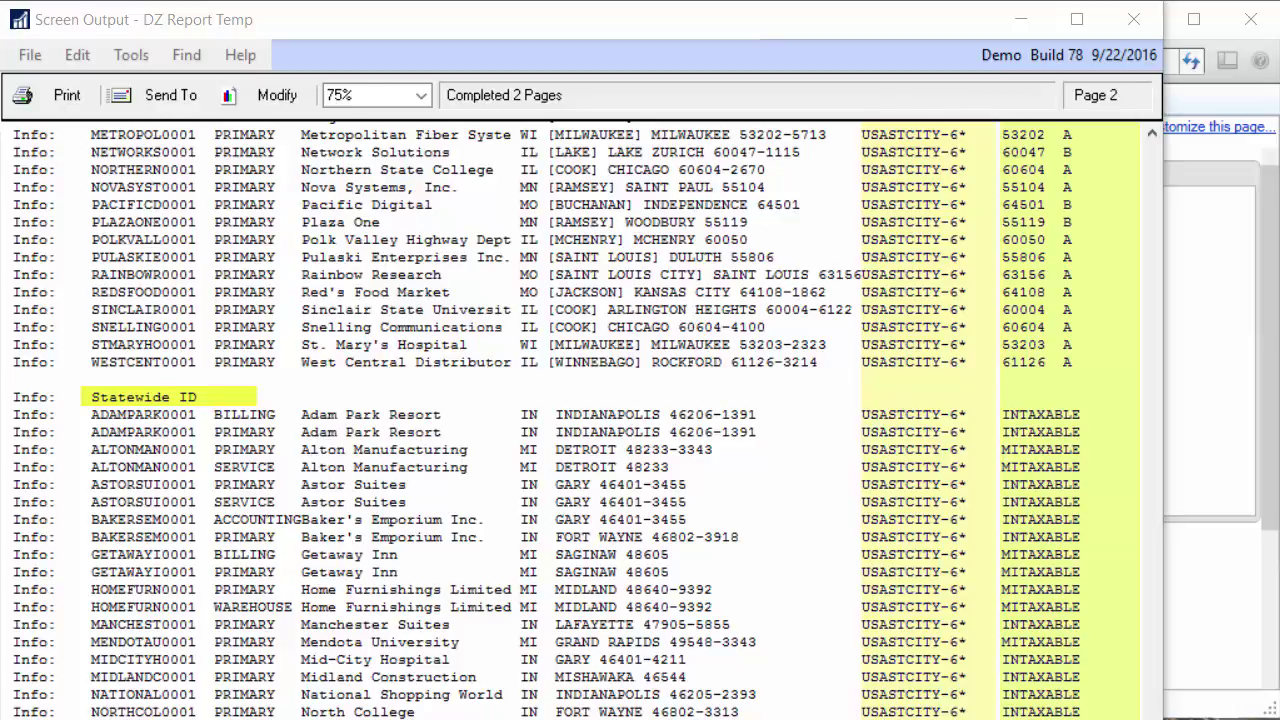
scroll(575, 420, "down", 8)
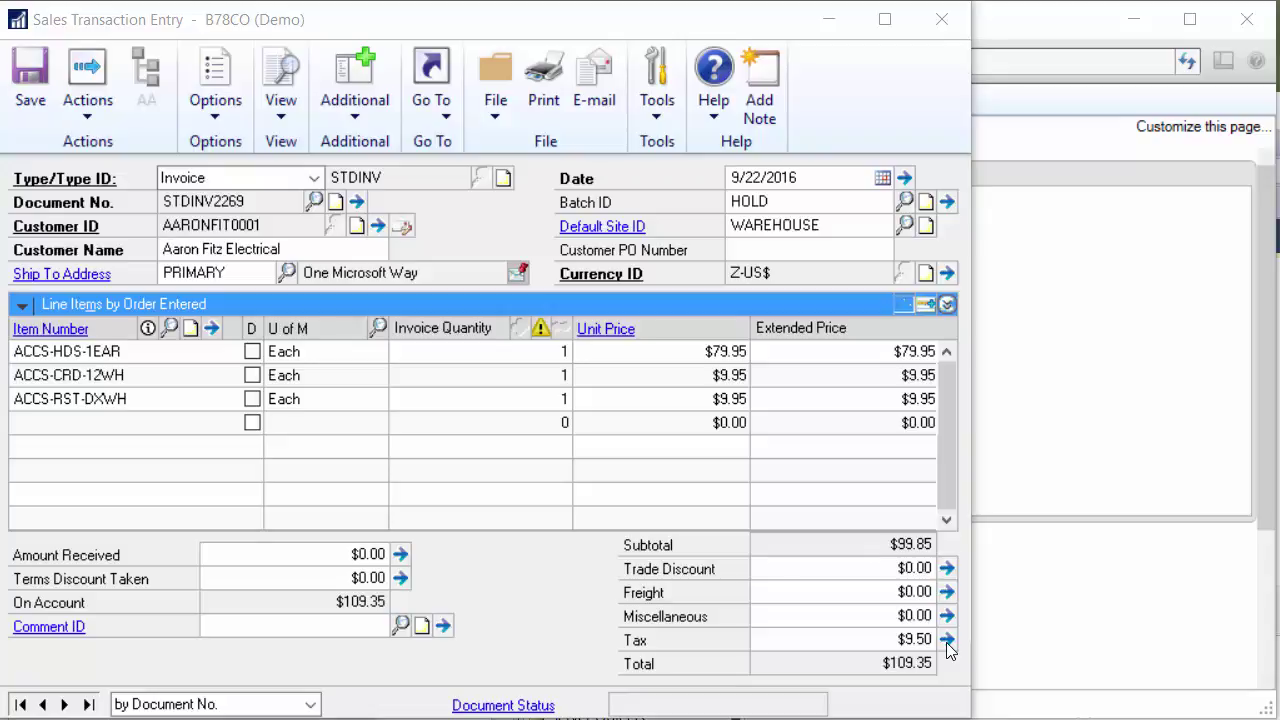
Step: Open the sales tax summary of the Aaron Fitz Electrical invoice and expand the tax detail lines
left_click(946, 639)
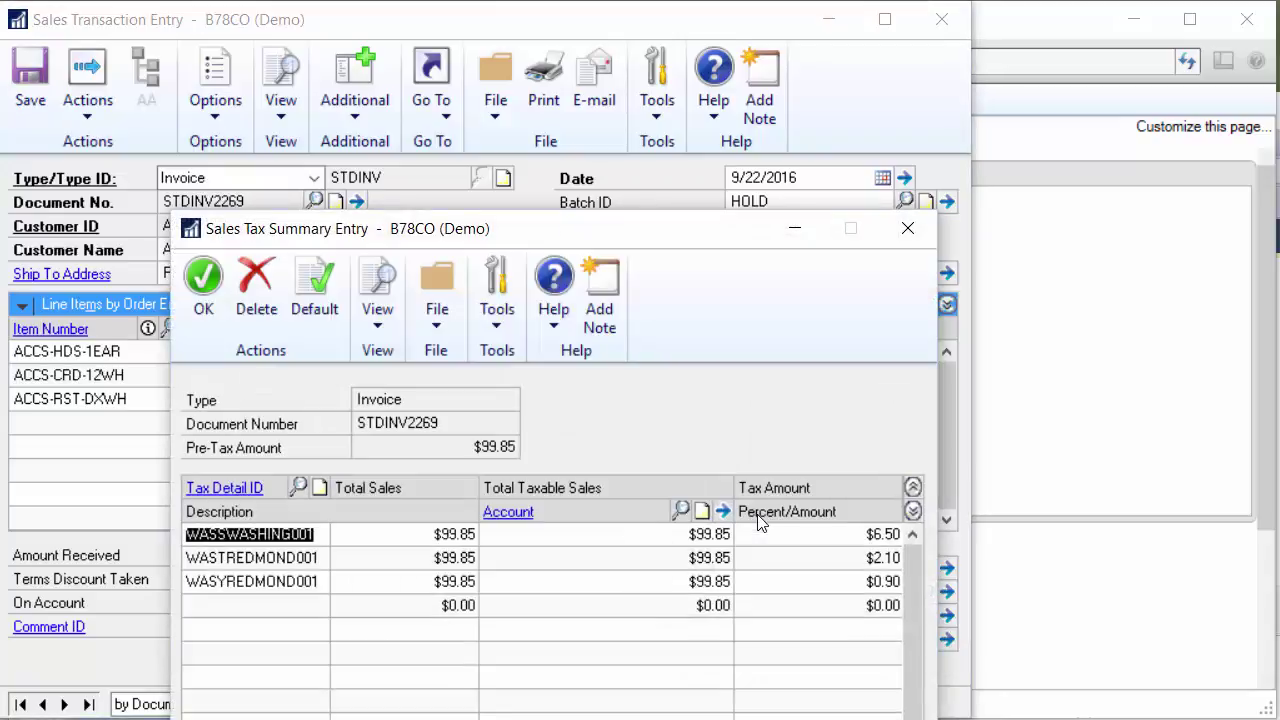
left_click(913, 511)
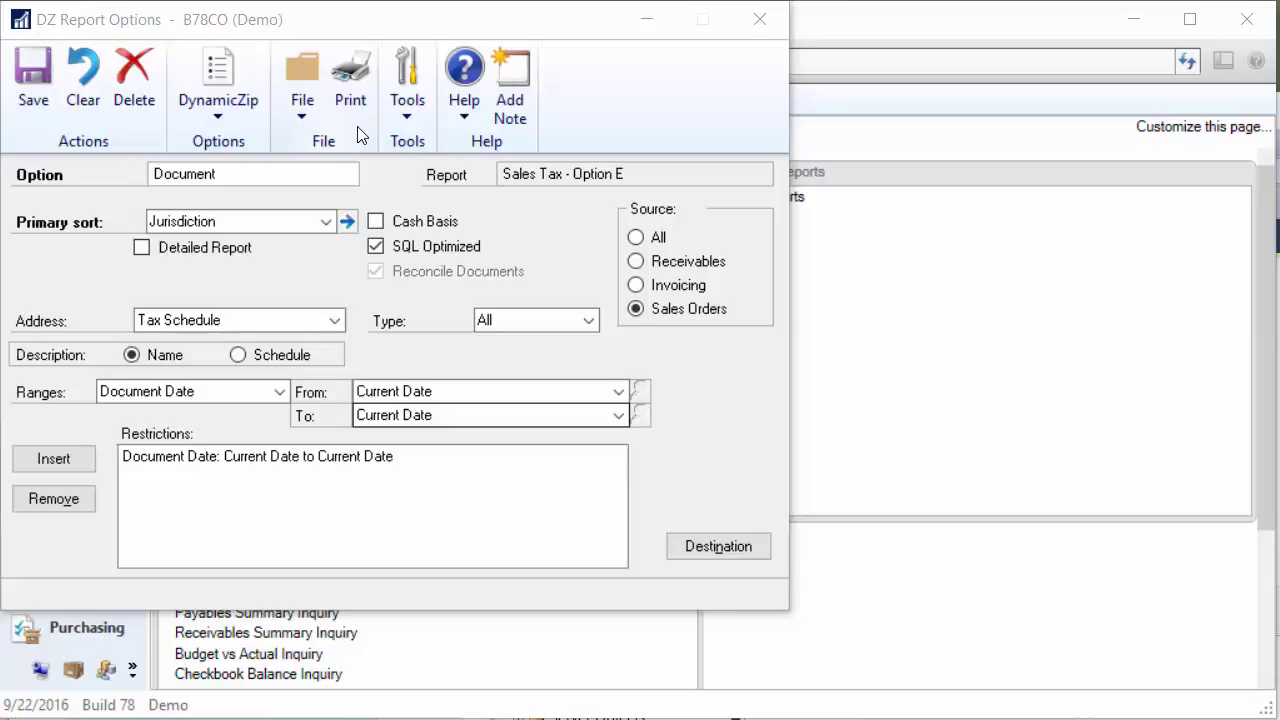
Step: Print the Sales Tax - Option E report with the Document option, sorted by jurisdiction for the current date
left_click(354, 92)
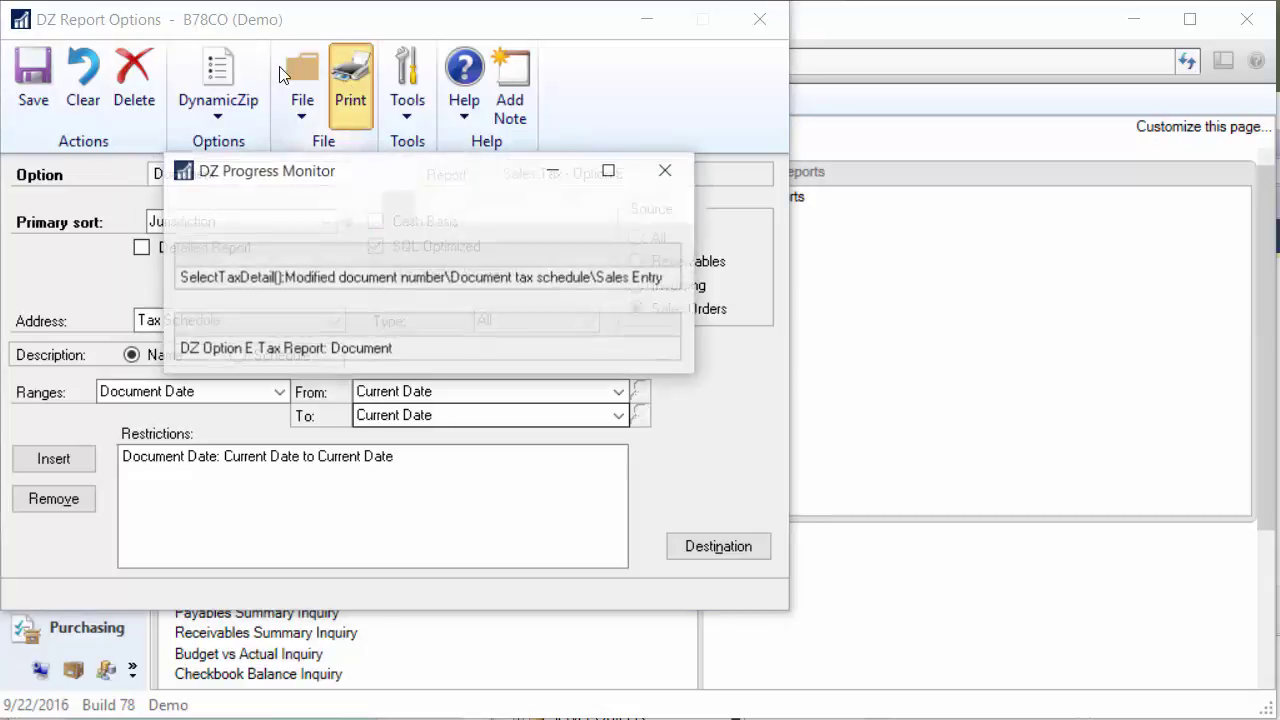